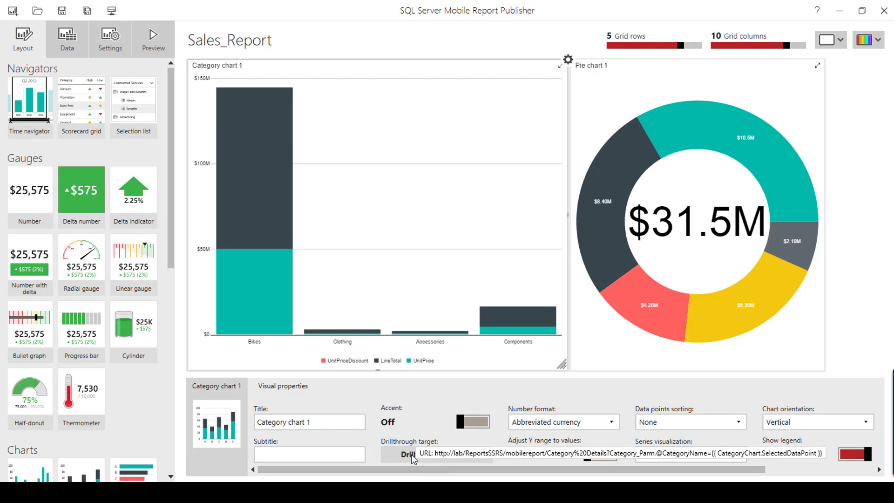
Remove the existing drillthrough from Category chart 1 and bring up the choices for a new drillthrough target
click(410, 454)
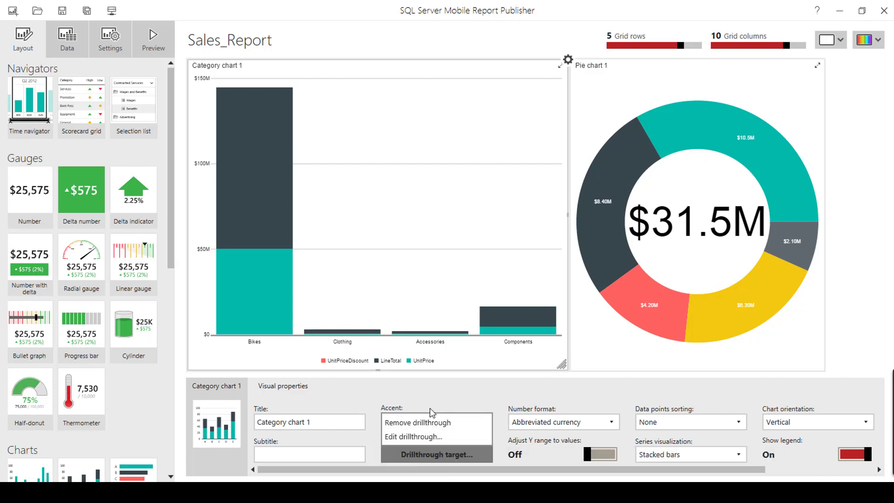
click(432, 423)
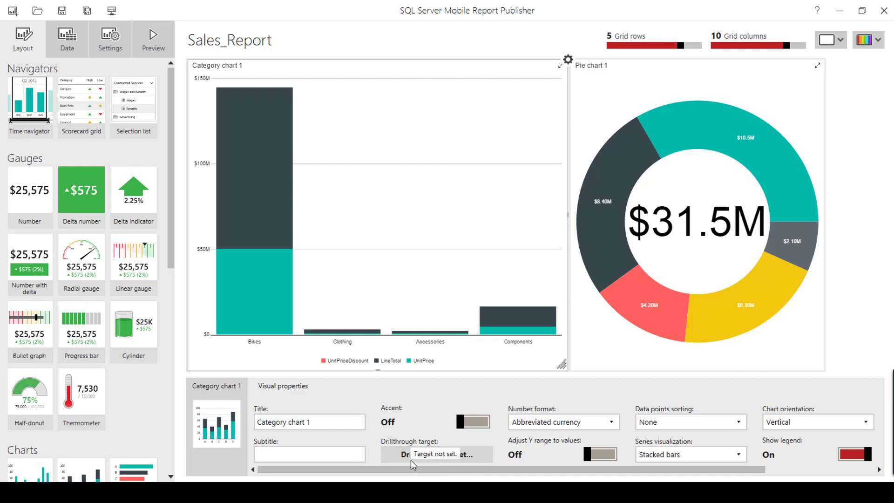
click(399, 458)
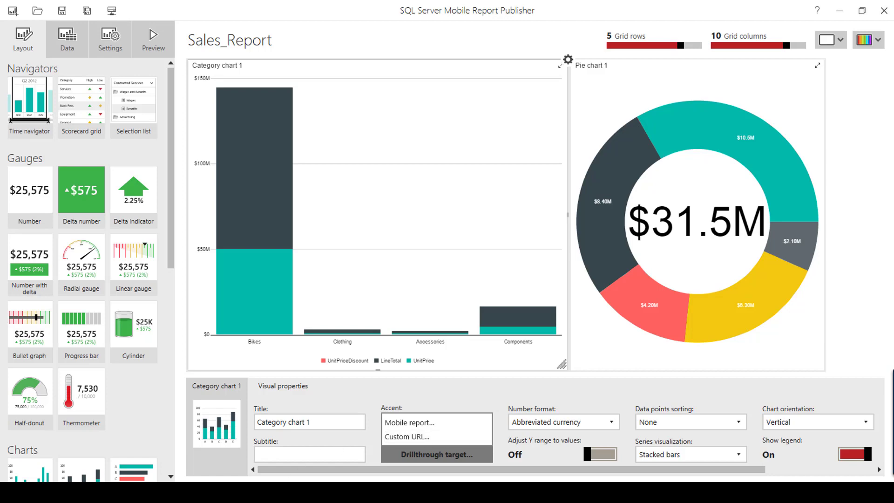
Switch to Notepad and examine the single-parameter report URL syntax and the Category Details example URL below it
key(alt+Tab)
drag(436, 199, 409, 150)
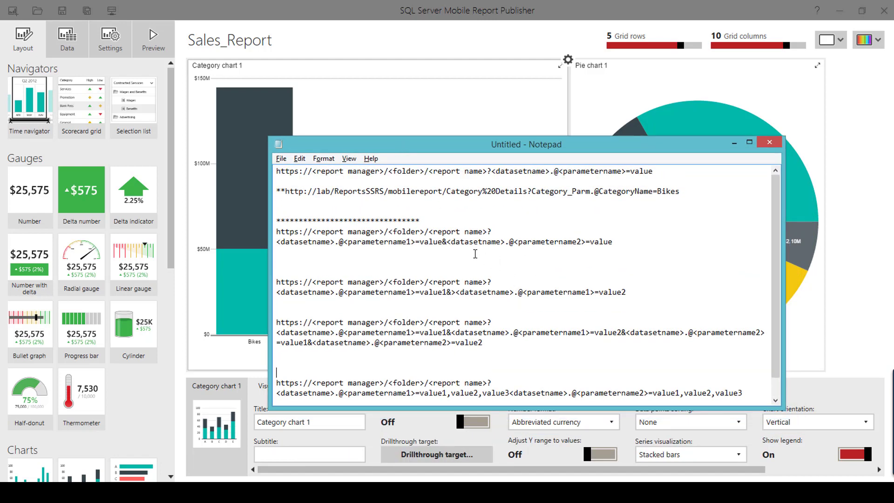
drag(671, 171, 272, 170)
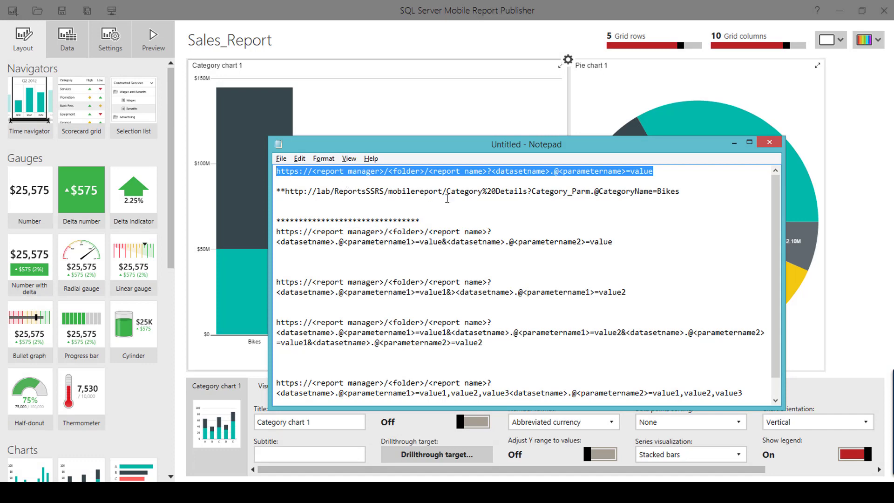
click(411, 203)
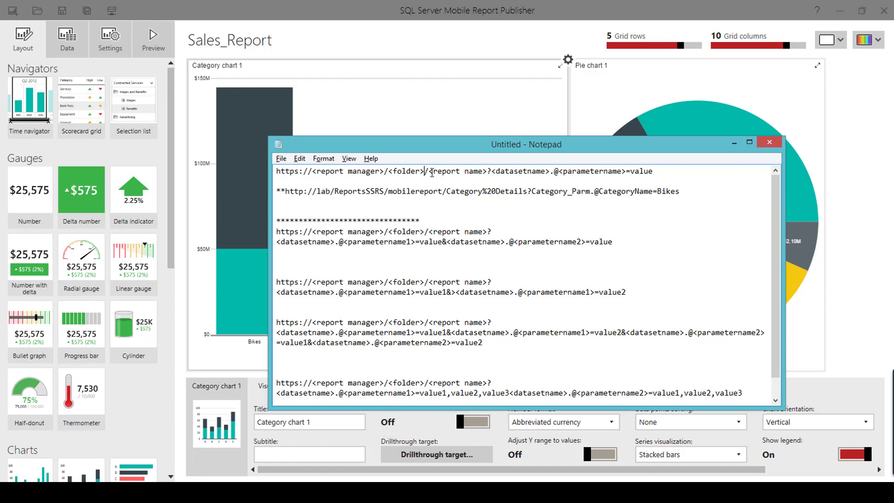
drag(433, 172, 632, 173)
click(645, 222)
drag(317, 191, 653, 192)
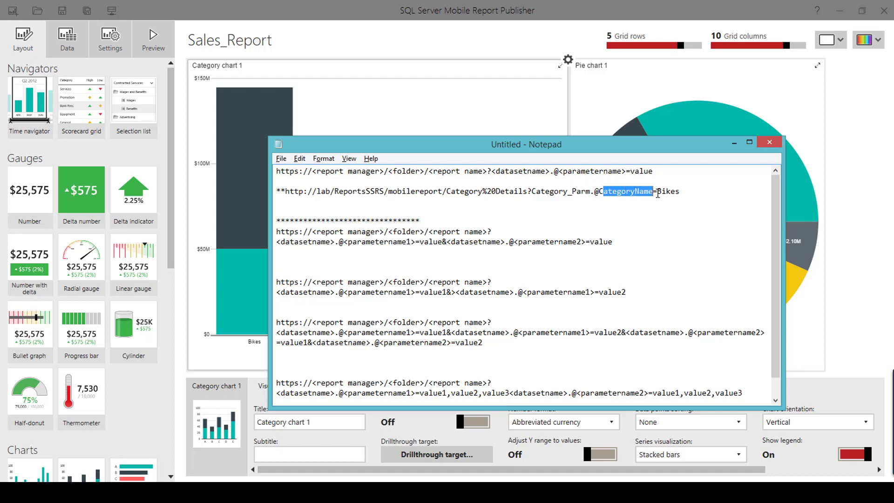
double_click(665, 192)
click(690, 208)
drag(687, 192, 261, 192)
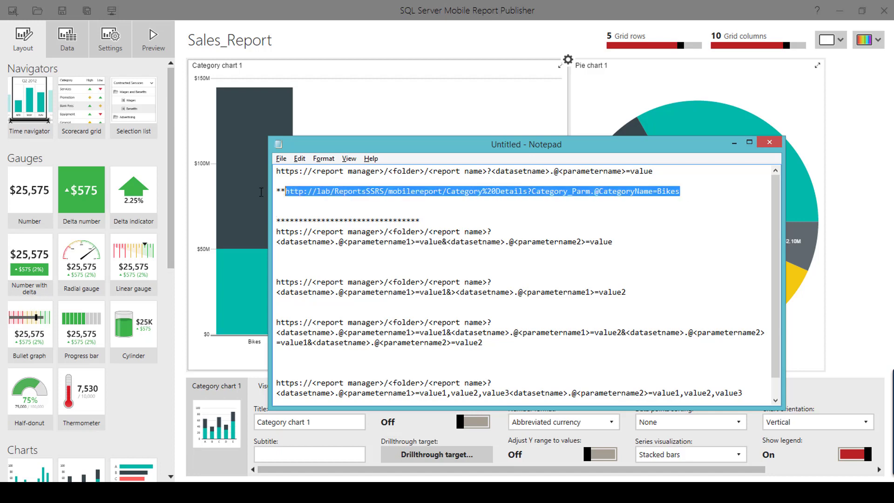
Copy the Category Details example URL without its asterisks, open it in a new Chrome tab and look through the report rows
click(598, 212)
drag(682, 192, 288, 193)
key(ctrl+c)
click(110, 493)
click(130, 8)
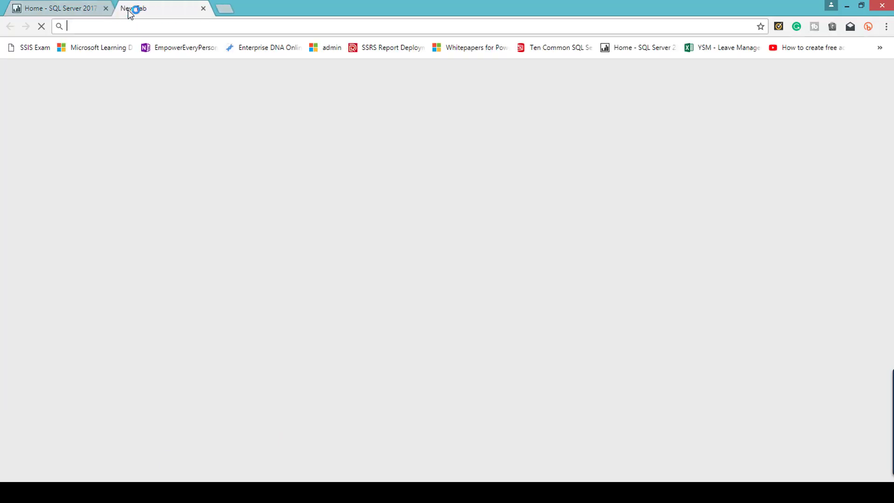
key(ctrl+v)
key(Return)
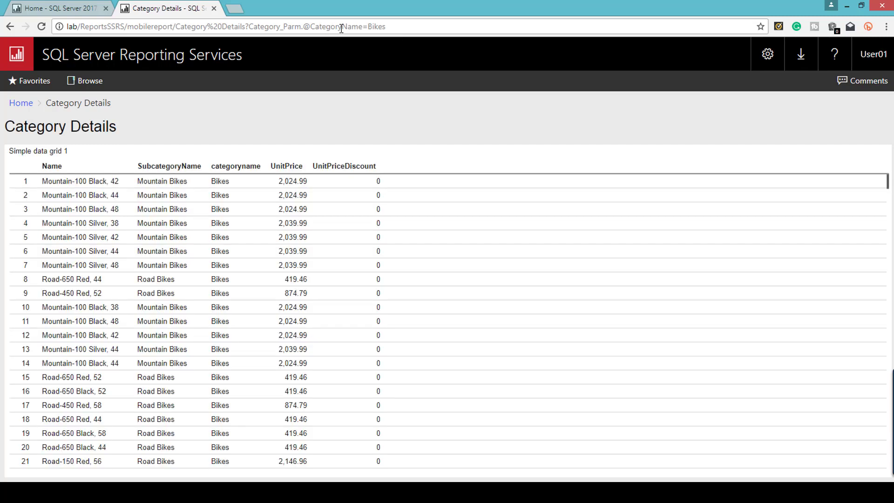
scroll(253, 224, down, 10)
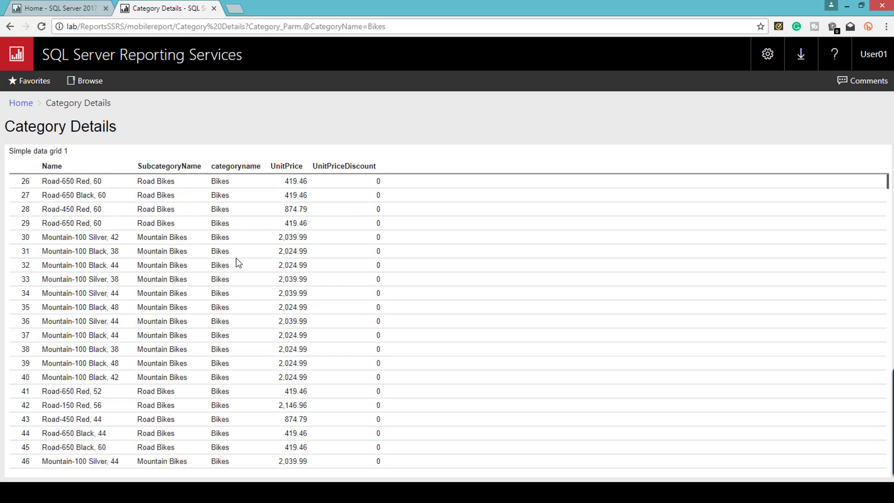
scroll(246, 272, down, 2)
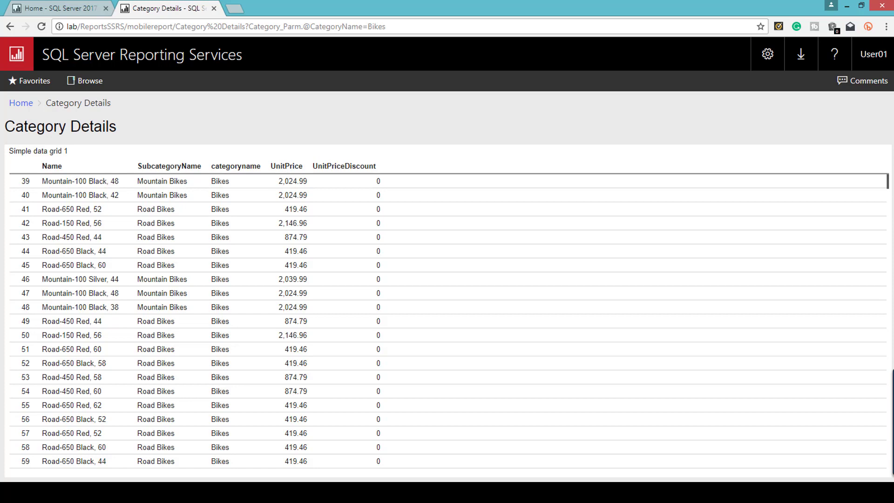
Switch to Notepad and move the ampersand in the two-value parametername1 template so it reads value1>&<datasetname>
key(alt+Tab)
drag(397, 141, 387, 99)
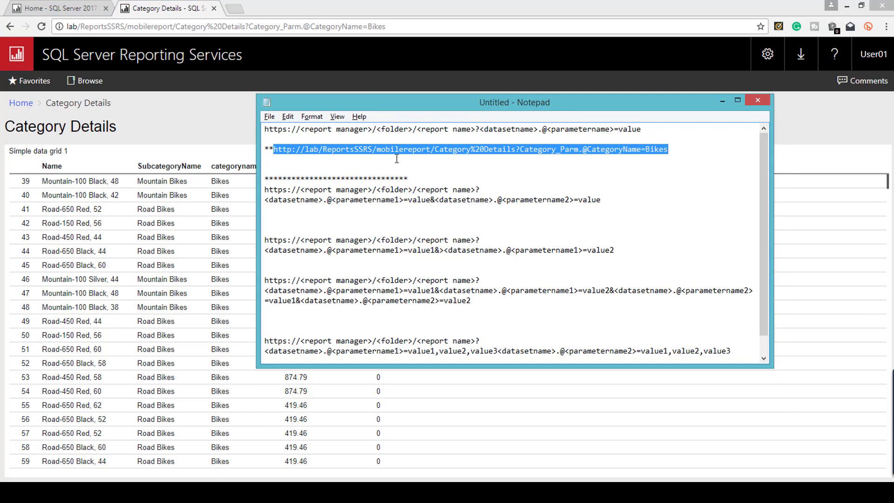
click(475, 223)
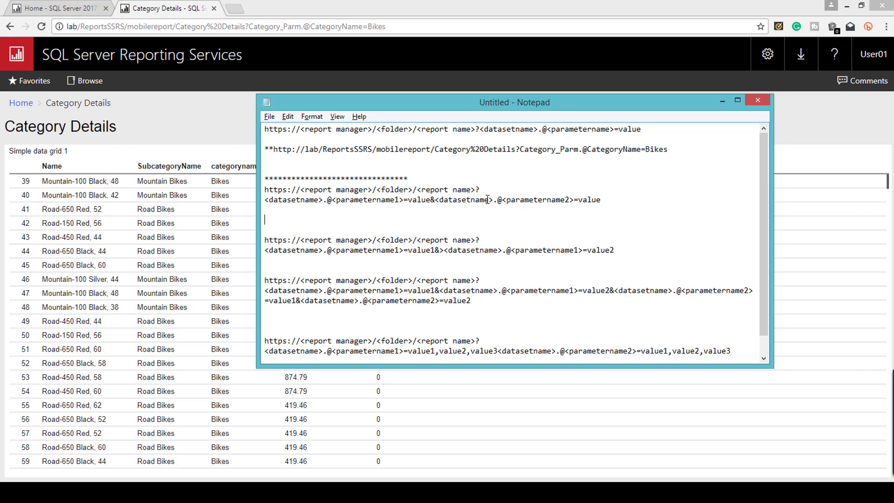
drag(437, 201, 431, 201)
scroll(448, 236, down, 1)
click(436, 230)
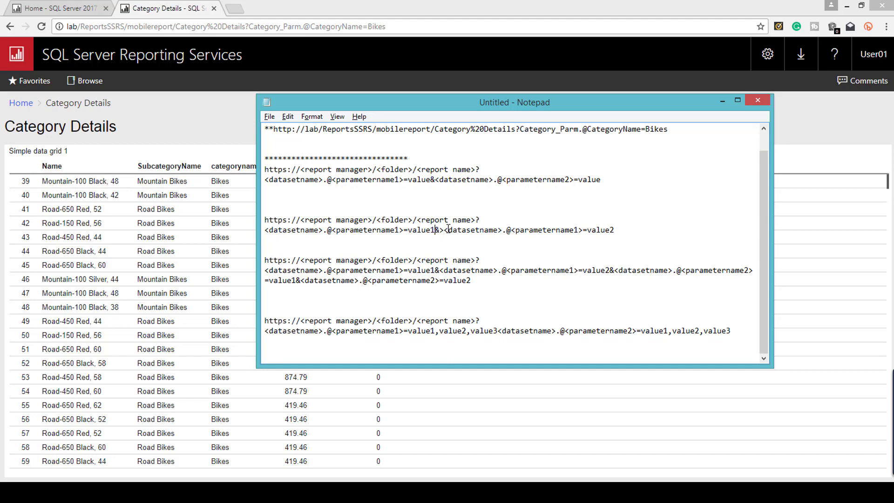
key(Delete)
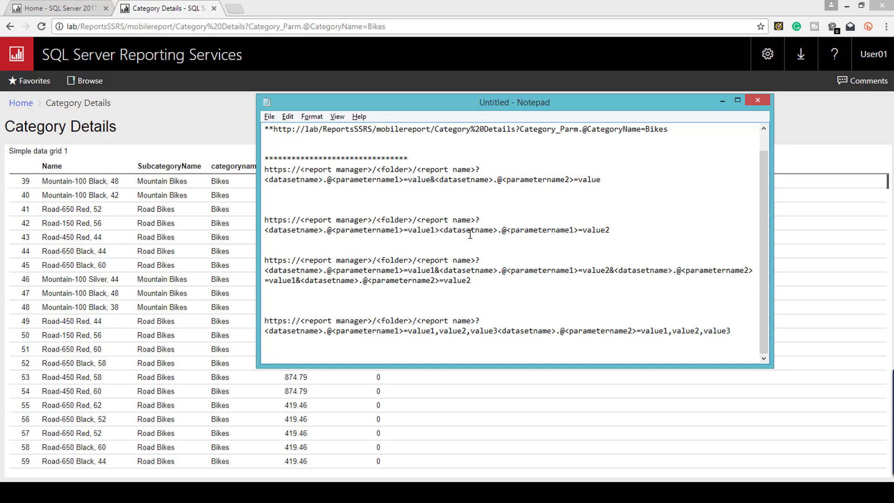
key(Right)
text(&)
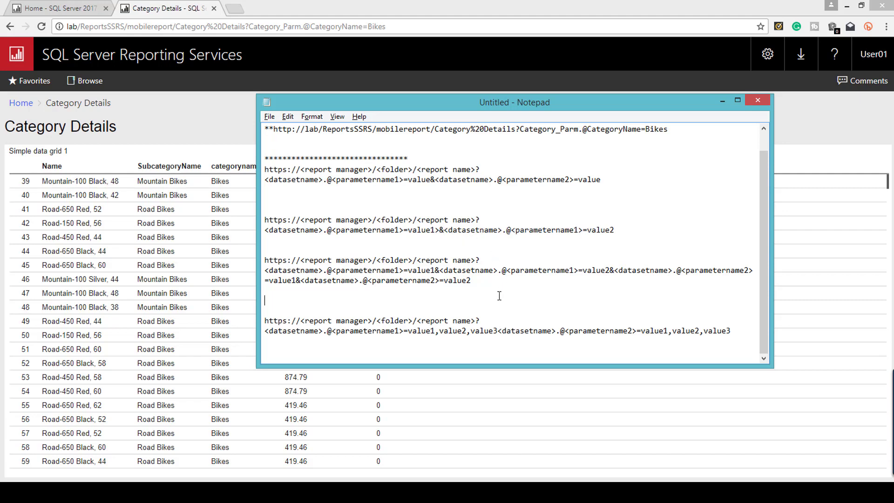
Insert an ampersand between value3 and <datasetname> in the last URL template with comma-separated values
drag(733, 331, 271, 329)
click(422, 356)
drag(409, 332, 499, 332)
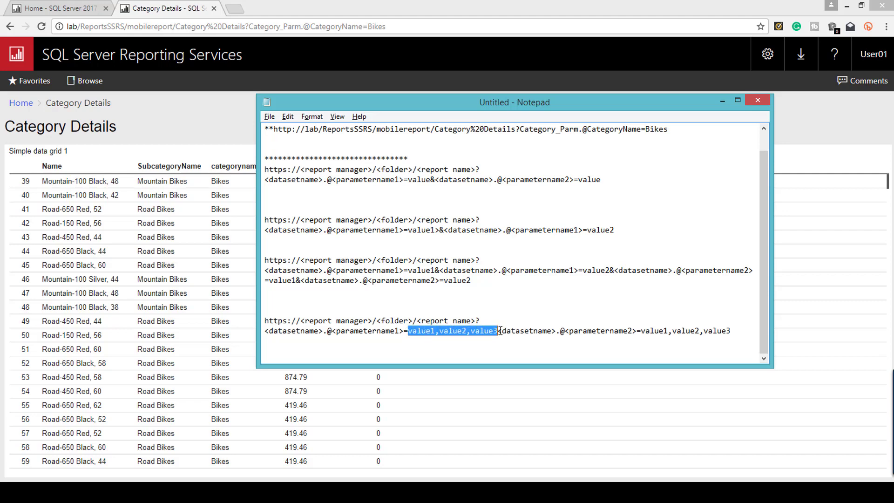
click(536, 347)
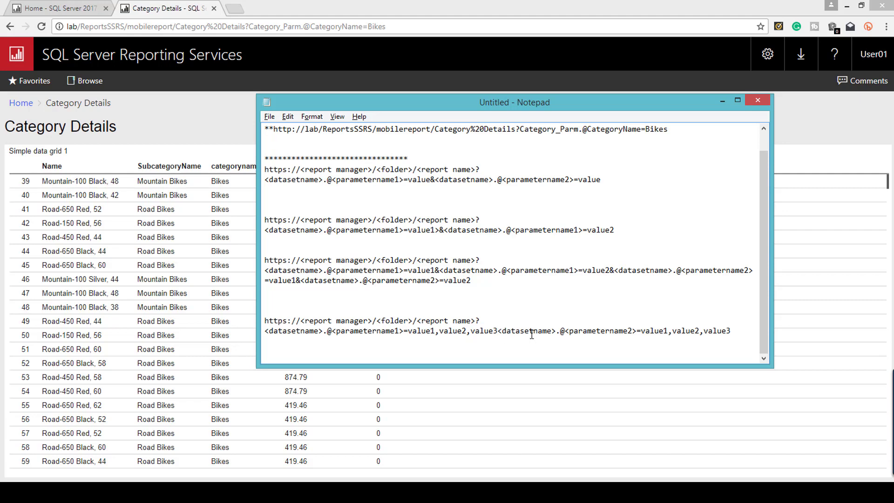
text(&)
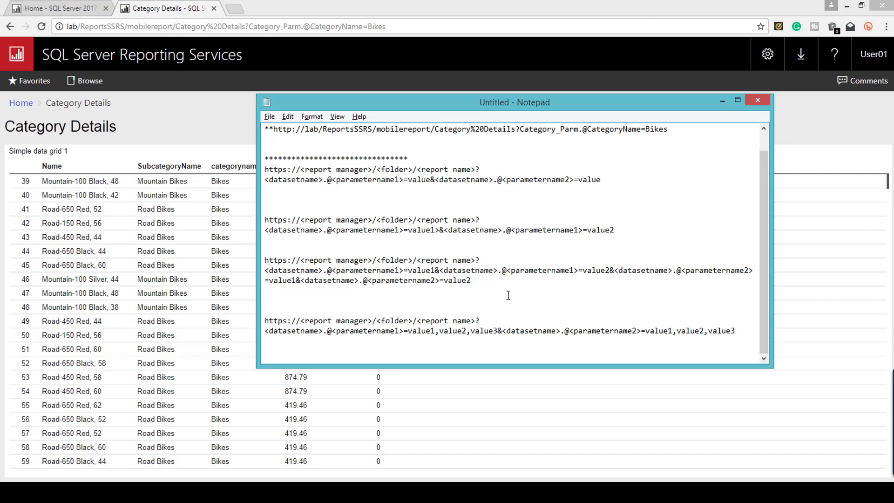
scroll(491, 280, up, 1)
scroll(491, 280, down, 1)
scroll(500, 278, up, 1)
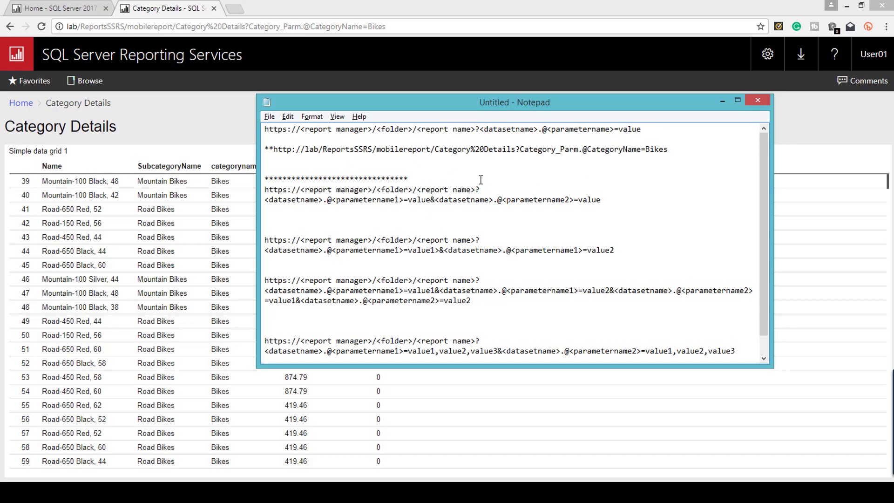
drag(471, 107, 453, 96)
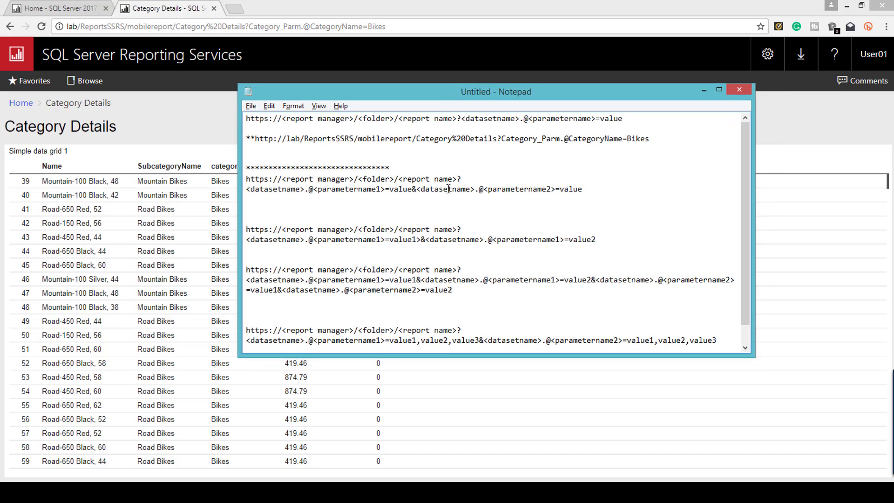
scroll(448, 192, down, 1)
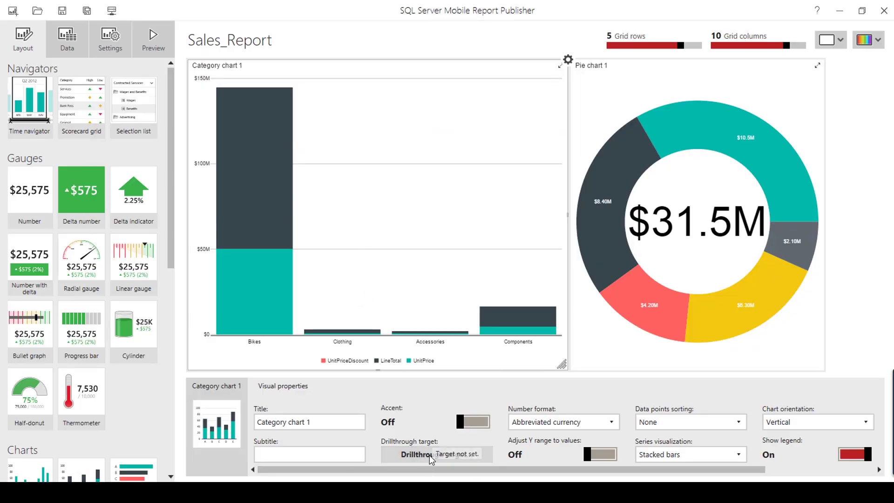
click(417, 455)
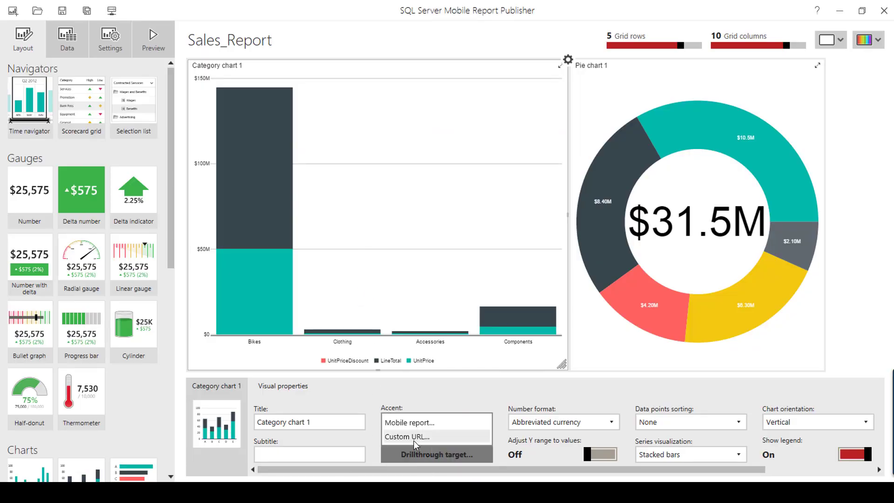
click(413, 438)
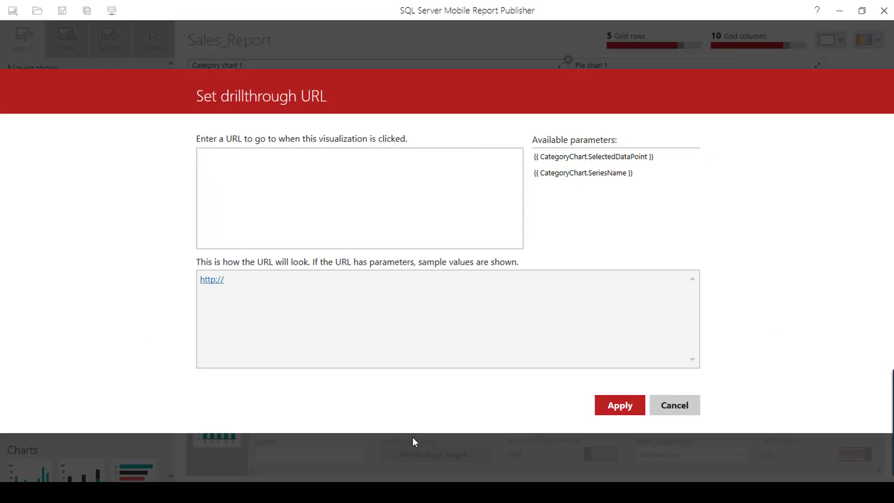
click(279, 168)
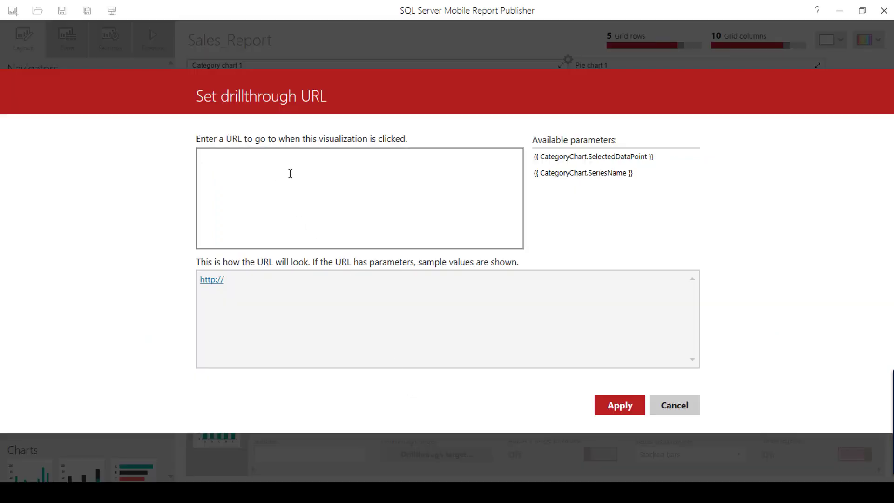
click(675, 407)
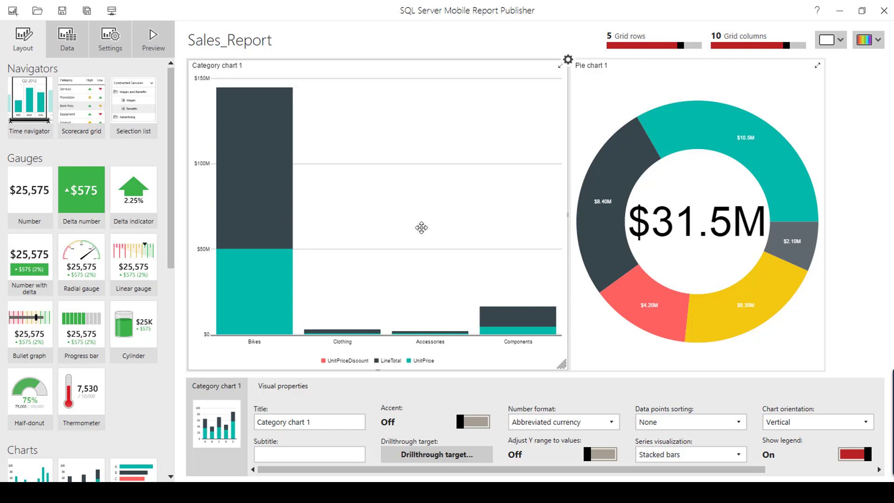
click(432, 454)
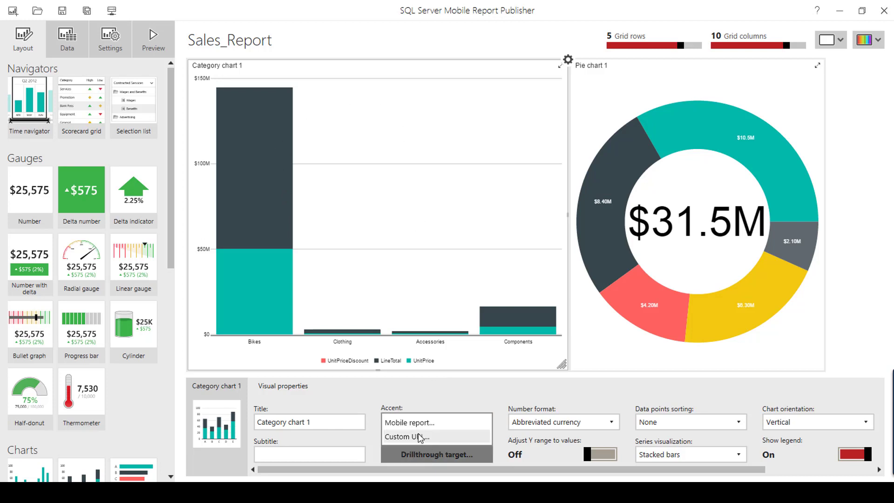
click(421, 437)
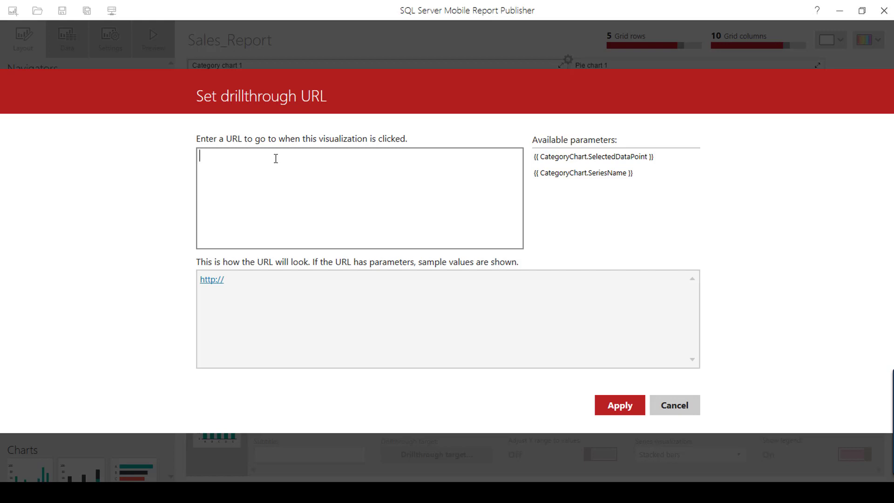
text(http://lab/ReportsSSRS/mobilereport/Category%20Details?Category_Parm.@CategoryName=Bikes)
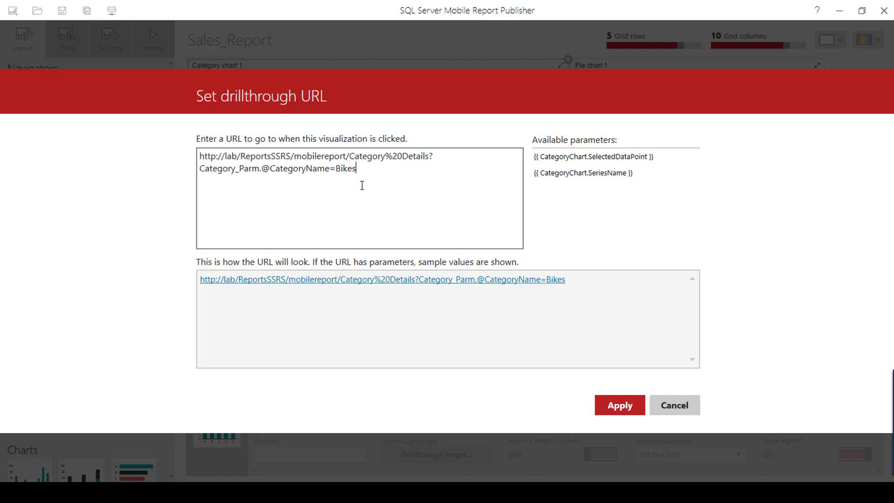
Replace the value Bikes at the end of the drillthrough URL with the {{ CategoryChart.SelectedDataPoint }} parameter
drag(363, 169, 339, 169)
click(380, 191)
double_click(345, 169)
key(Delete)
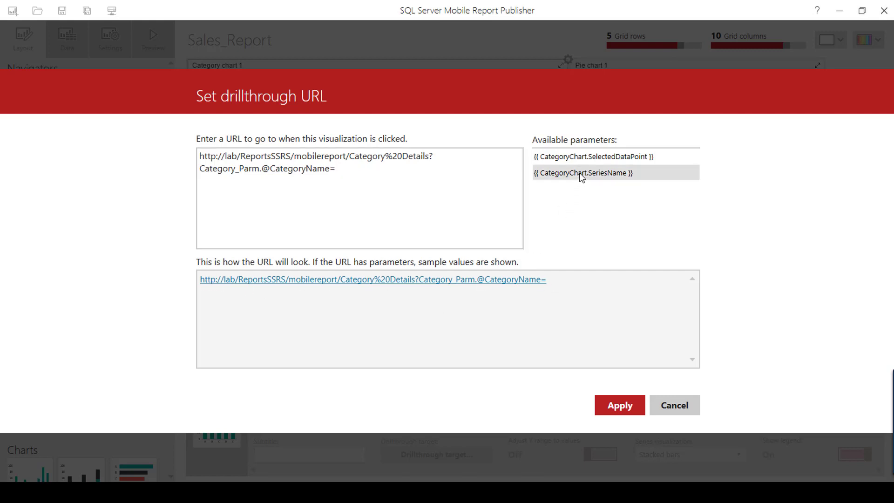
click(600, 158)
click(601, 158)
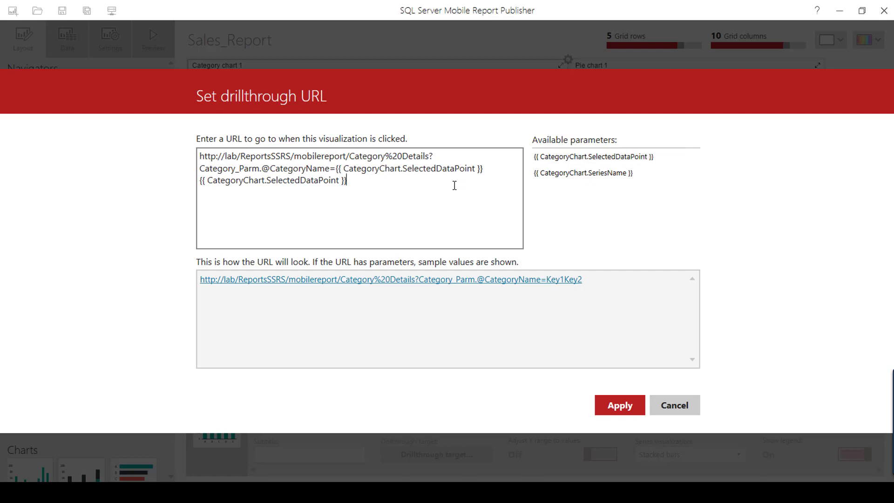
Delete the duplicate {{ CategoryChart.SelectedDataPoint }} from the end of the URL and apply the drillthrough URL
key(BackSpace)
key(BackSpace)
key(BackSpace)
key(BackSpace)
key(BackSpace)
key(BackSpace)
key(BackSpace)
key(BackSpace)
key(BackSpace)
key(BackSpace)
key(BackSpace)
key(BackSpace)
key(BackSpace)
key(BackSpace)
key(BackSpace)
key(BackSpace)
key(BackSpace)
key(BackSpace)
key(BackSpace)
key(BackSpace)
key(BackSpace)
key(BackSpace)
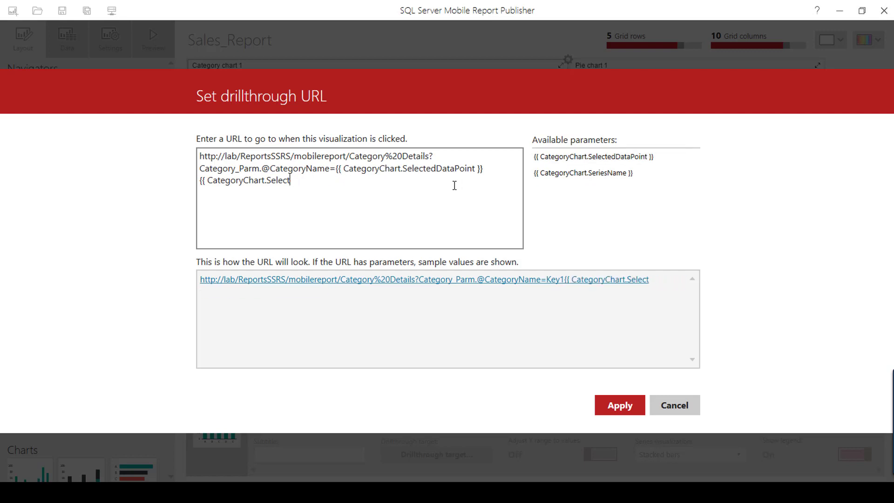
key(BackSpace)
key(BackSpace)
key(BackSpace)
key(BackSpace)
key(BackSpace)
key(BackSpace)
key(BackSpace)
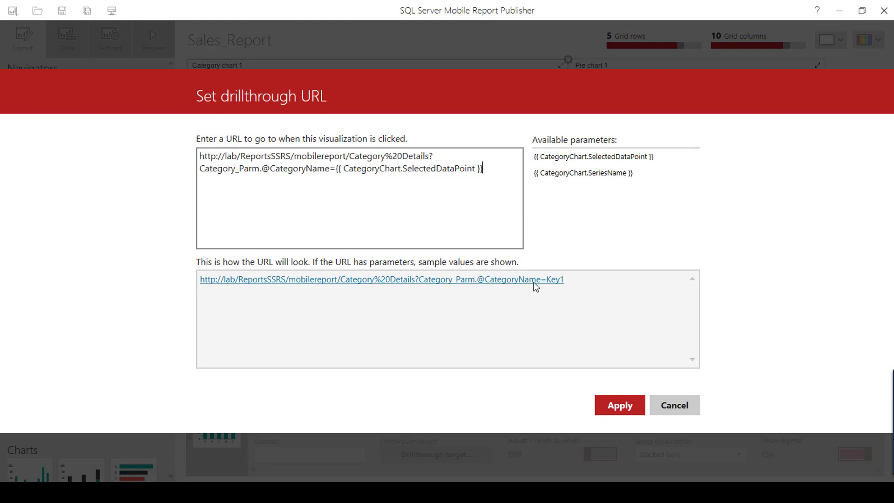
click(620, 408)
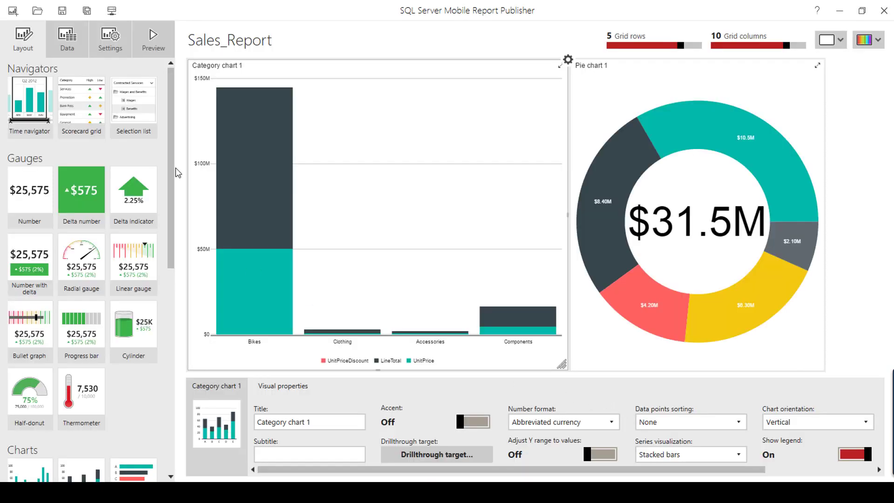
Preview Sales_Report and test the Category chart 1 drillthrough with the Bikes column and the Components column
click(156, 41)
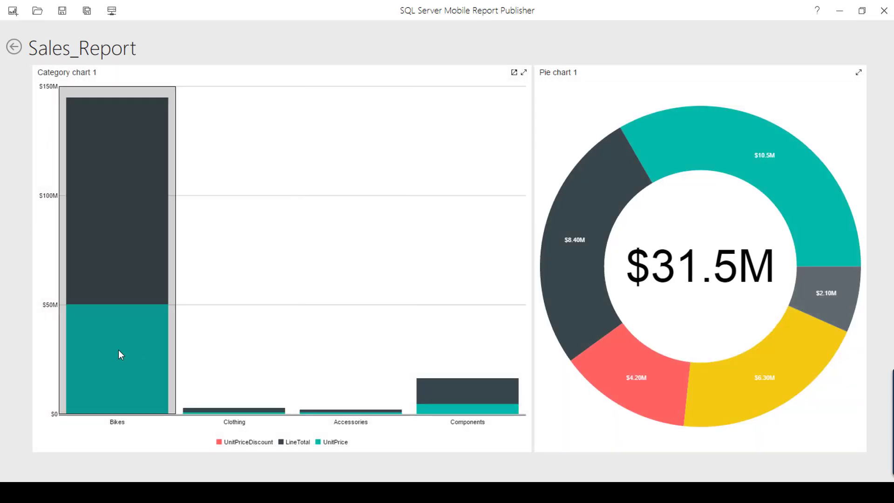
click(127, 218)
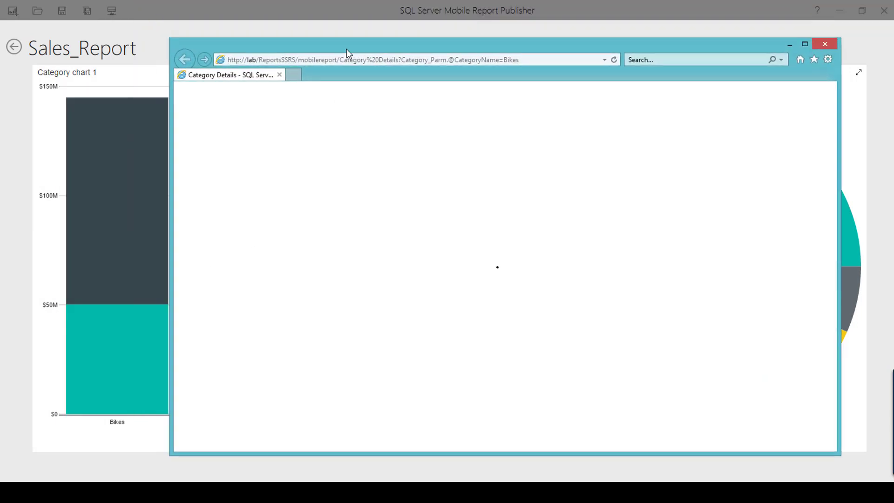
drag(347, 49, 349, 50)
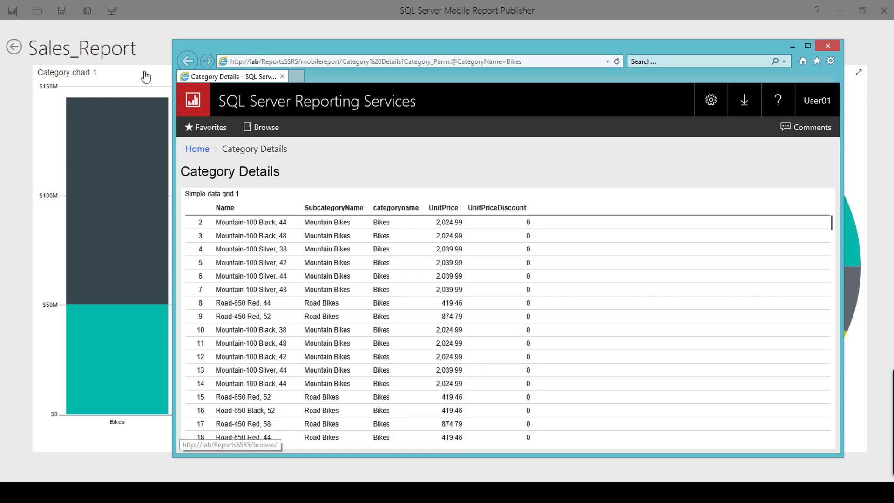
click(166, 74)
click(446, 392)
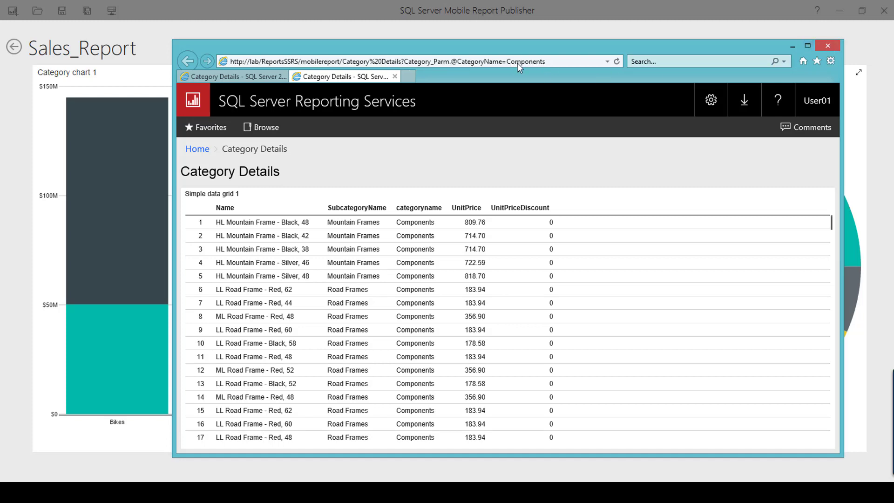
Close all Category Details browser tabs and exit the Sales_Report preview to return to the report layout
click(828, 47)
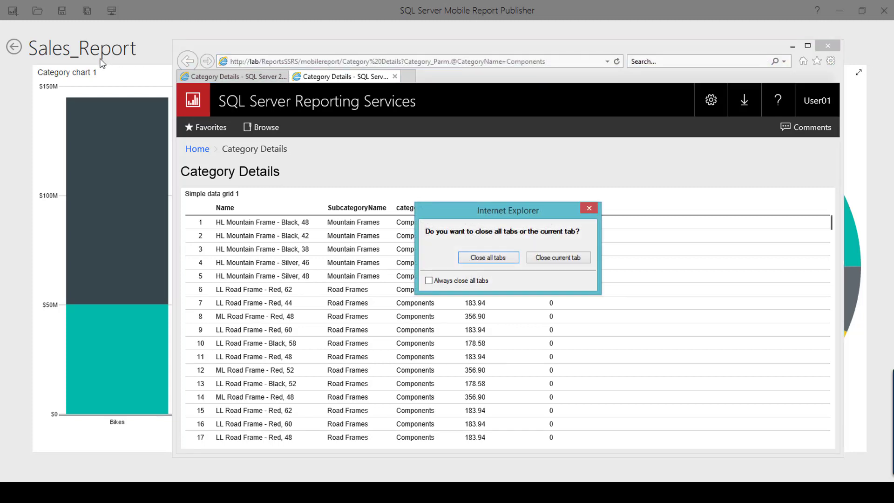
click(487, 257)
click(14, 47)
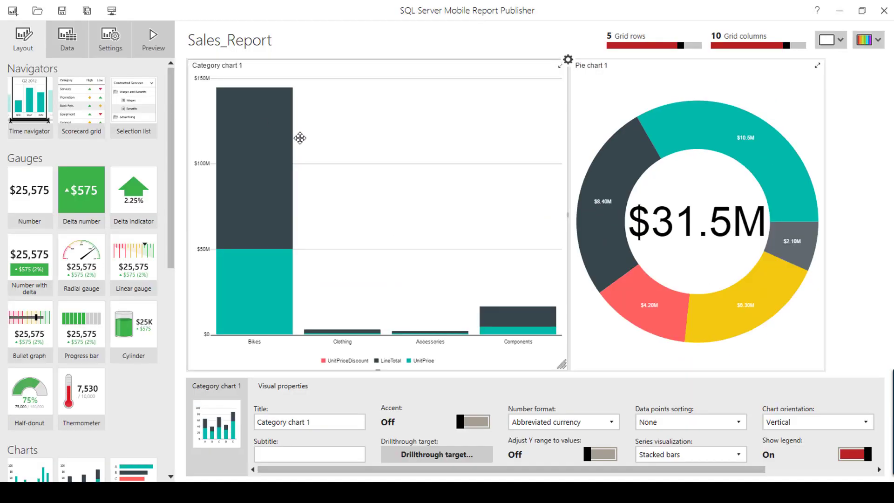